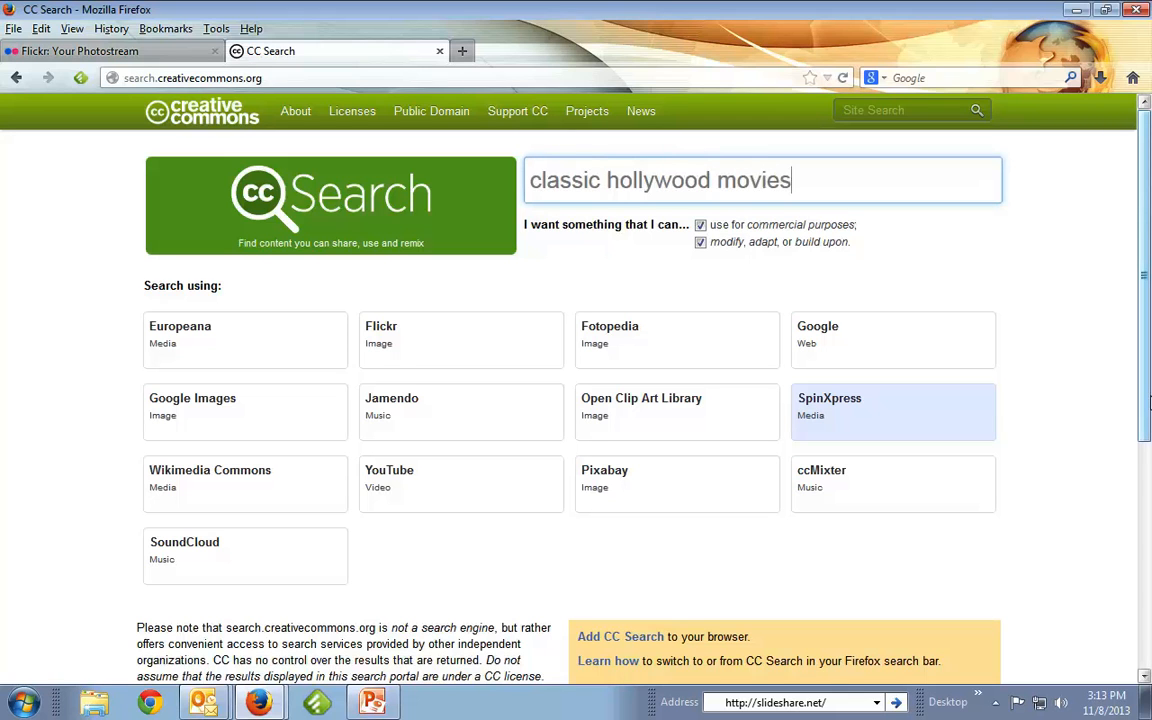
Step: Search Google Images and Wikimedia Commons for "classic hollywood movies" through CC Search, returning to the CC Search page after each
{"action": "left_click", "coordinate": [238, 427]}
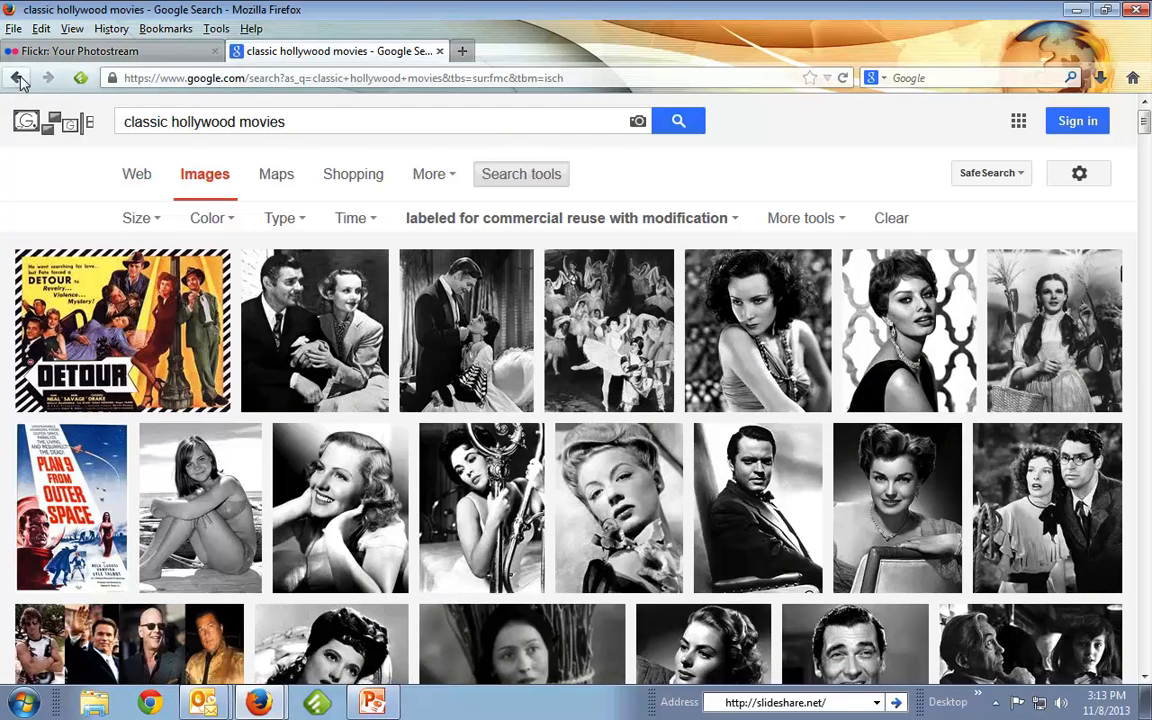
{"action": "left_click", "coordinate": [18, 80]}
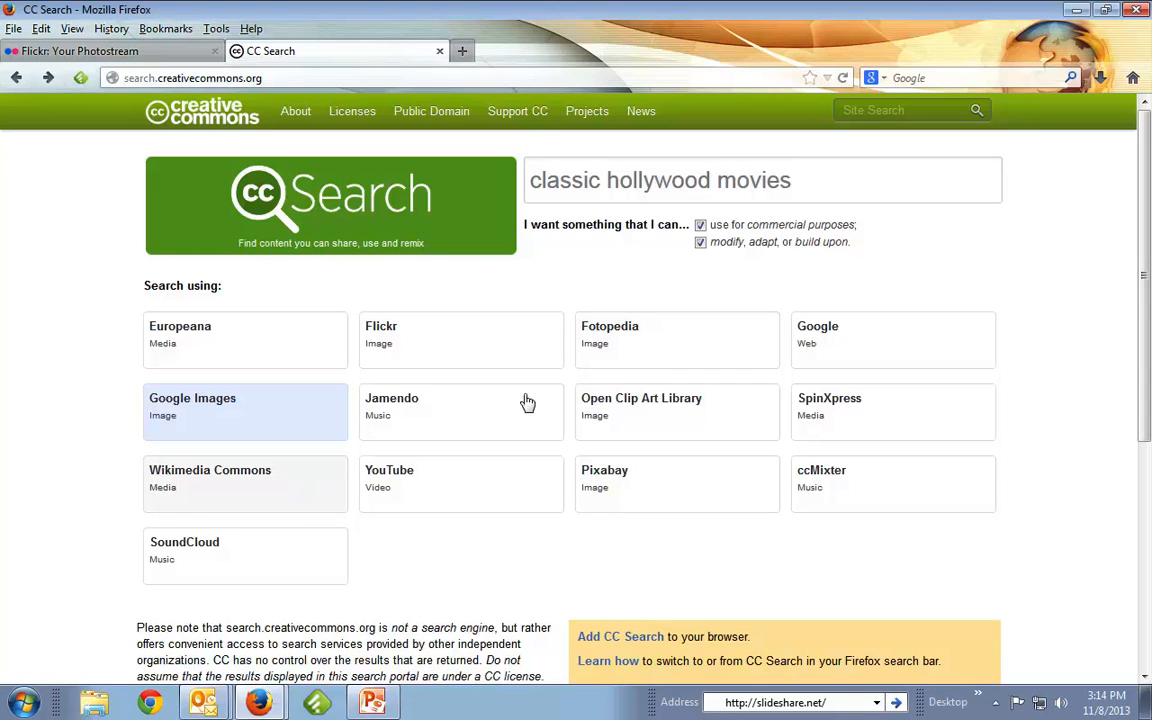
{"action": "left_click", "coordinate": [250, 496]}
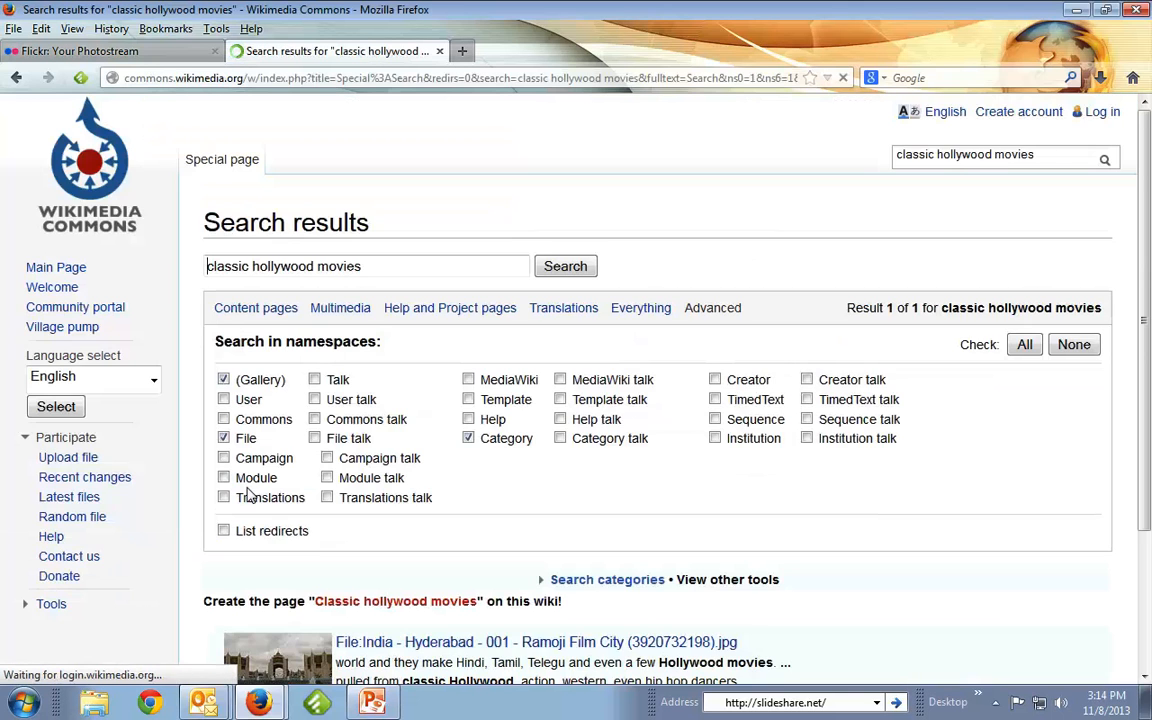
{"action": "scroll", "coordinate": [745, 563], "scroll_direction": "down", "scroll_amount": 3}
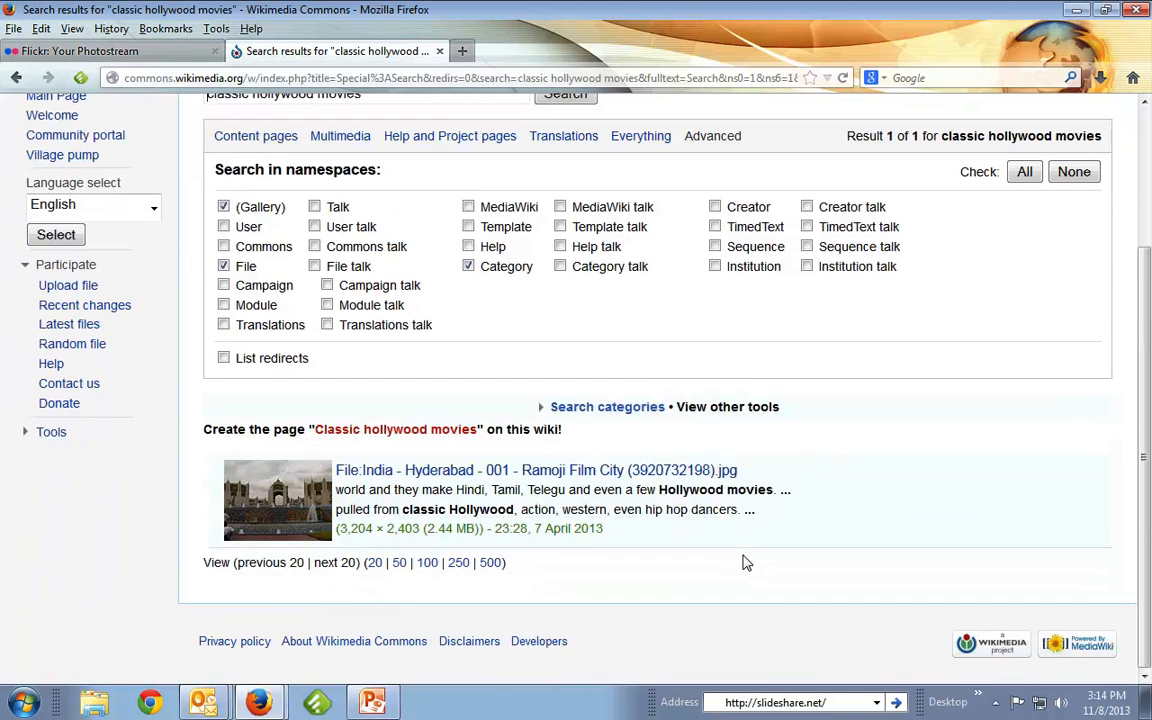
{"action": "left_click", "coordinate": [17, 79]}
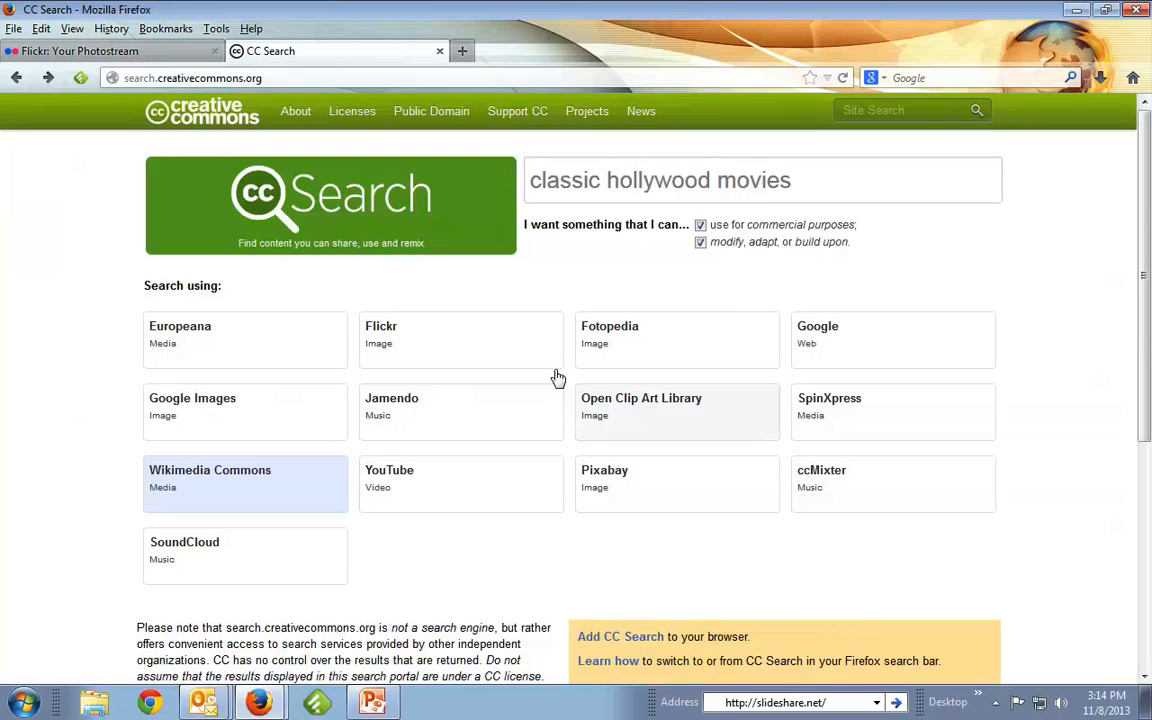
Step: Find the Elizabeth Taylor "Cat on a Hot Tin Roof" photo on Google Images through CC Search and copy its full-size image
{"action": "left_click", "coordinate": [236, 427]}
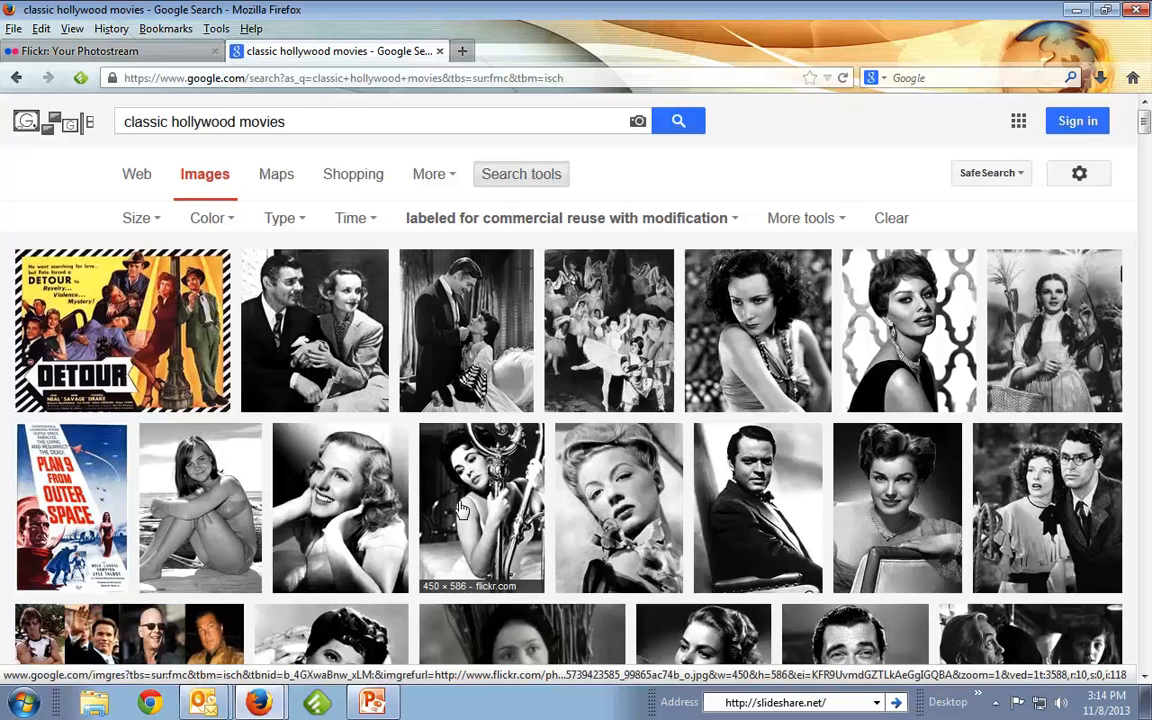
{"action": "left_click", "coordinate": [460, 510]}
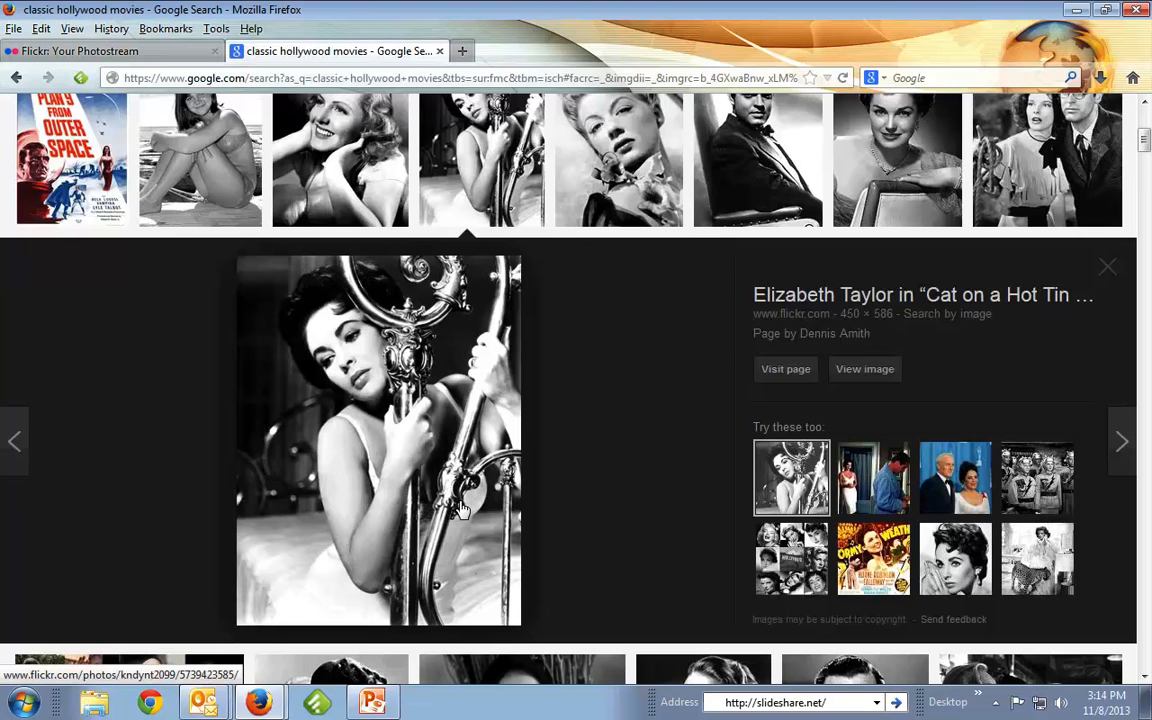
{"action": "left_click", "coordinate": [858, 372]}
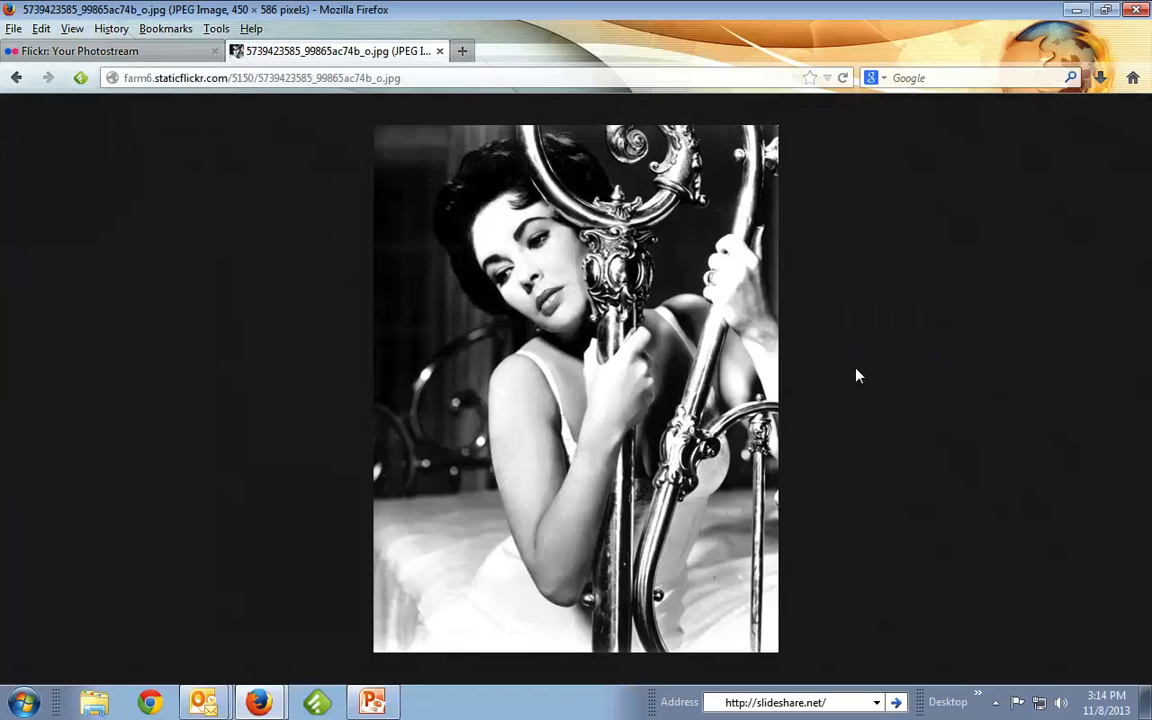
{"action": "right_click", "coordinate": [603, 303]}
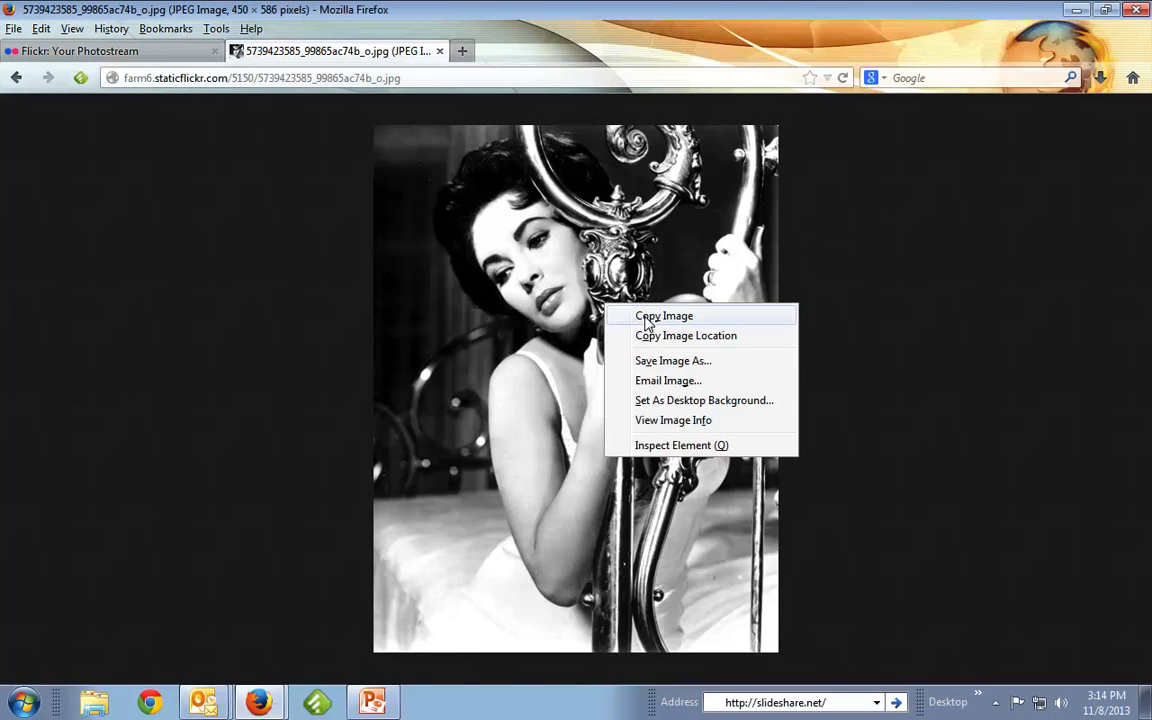
{"action": "left_click", "coordinate": [647, 317]}
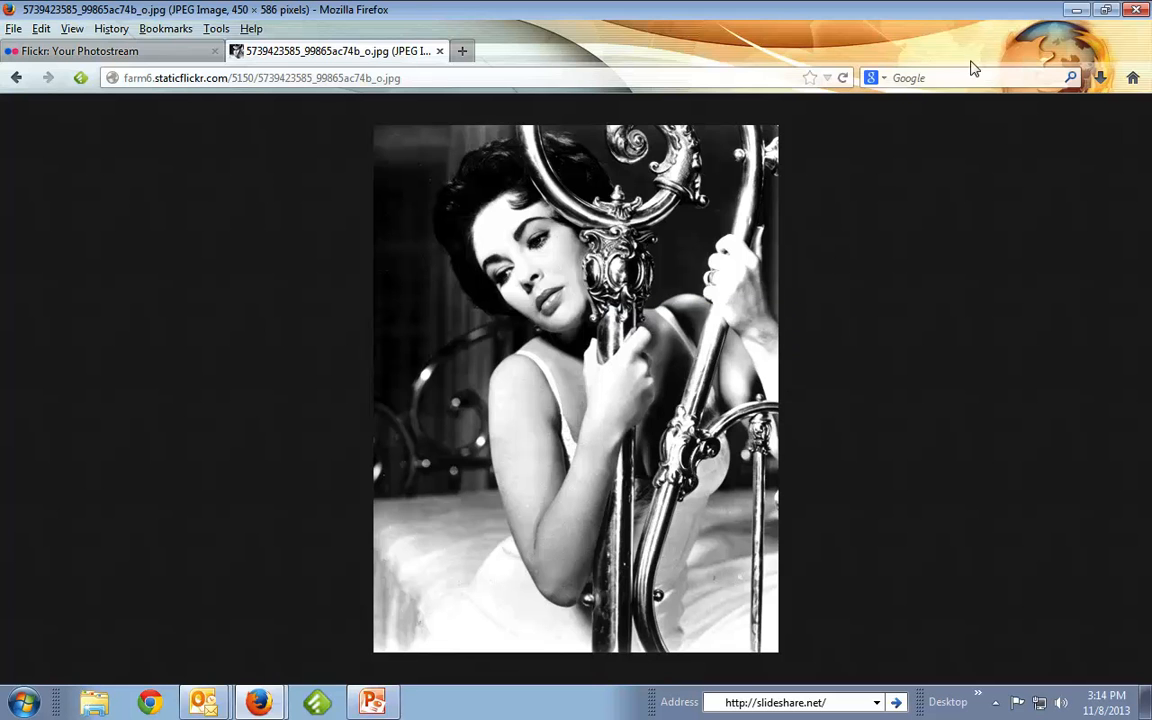
Step: Switch to the PowerPoint presentation, paste the copied photo onto slide 3 and position it over the purple rectangle
{"action": "left_click", "coordinate": [1073, 12]}
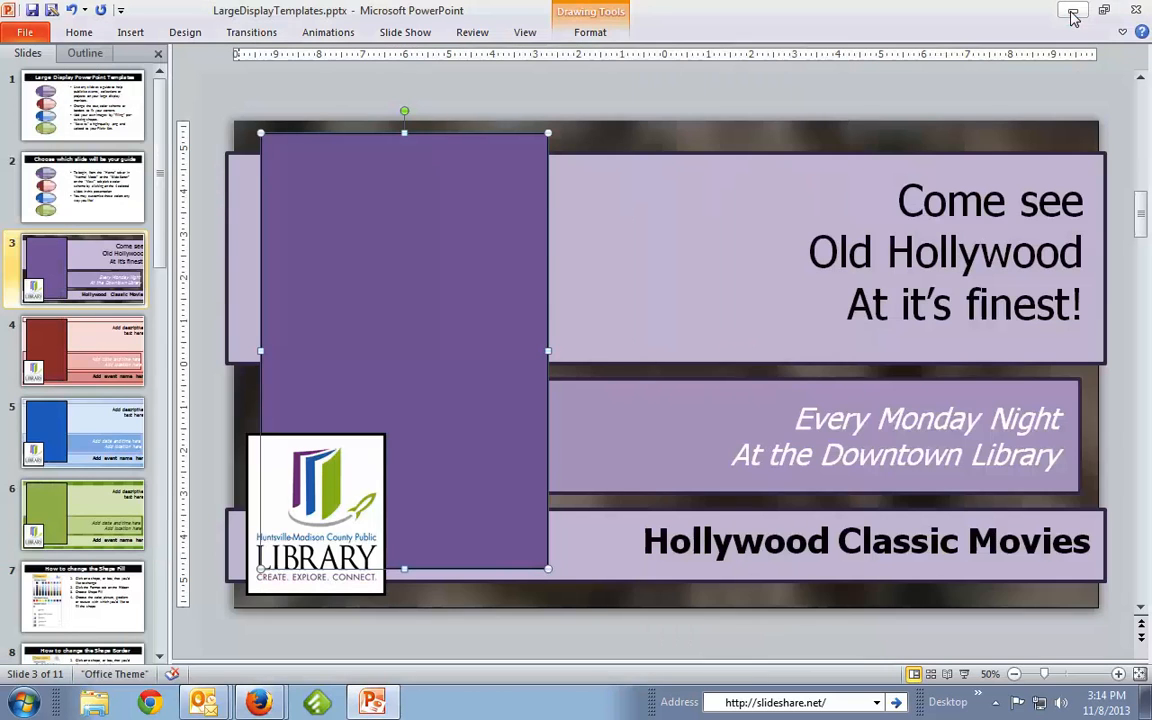
{"action": "left_click", "coordinate": [661, 274]}
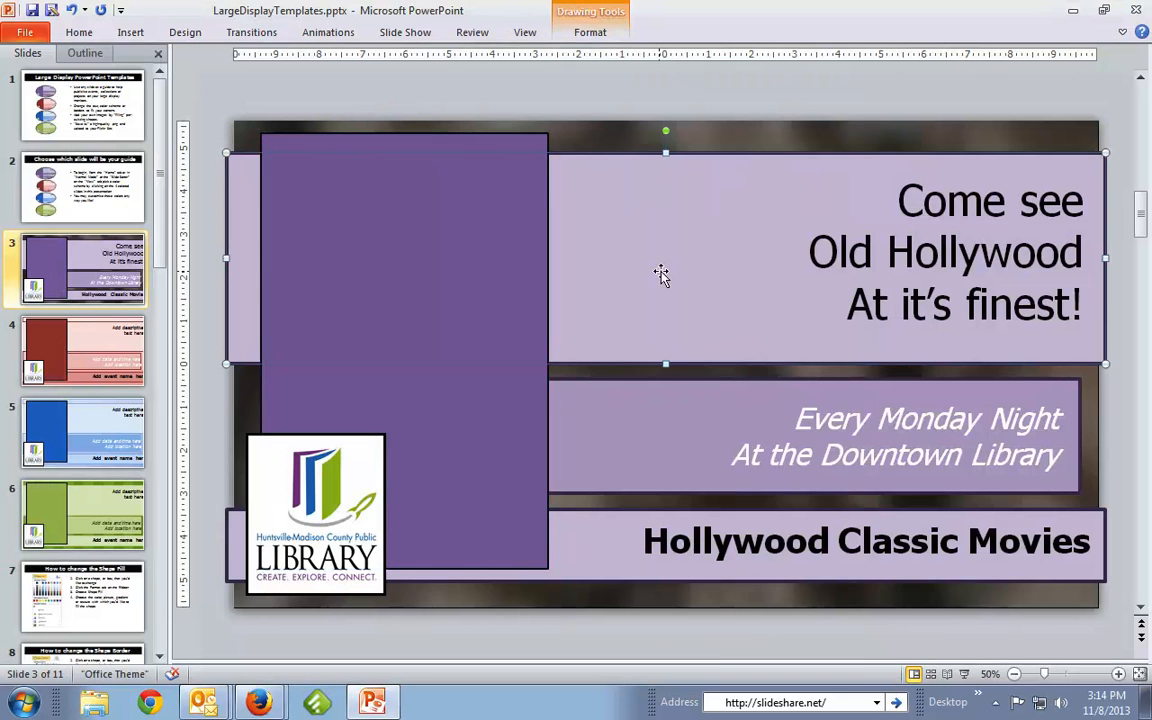
{"action": "left_click", "coordinate": [357, 268]}
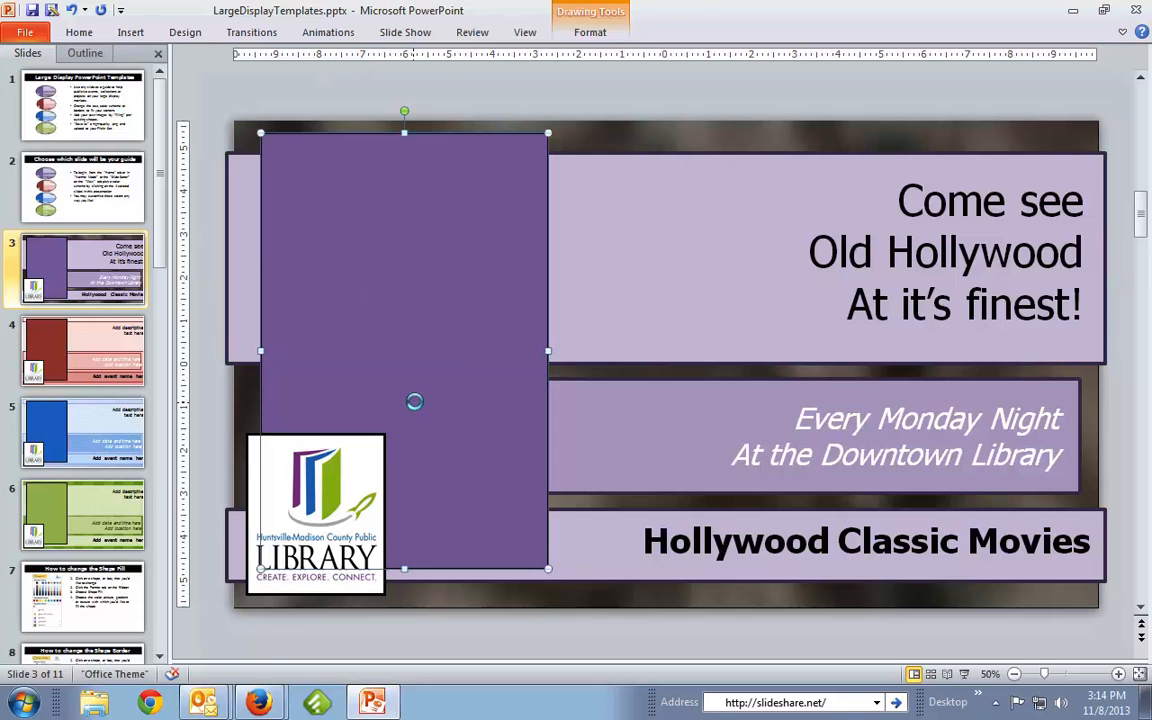
{"action": "left_click_drag", "start_coordinate": [341, 180], "coordinate": [453, 358]}
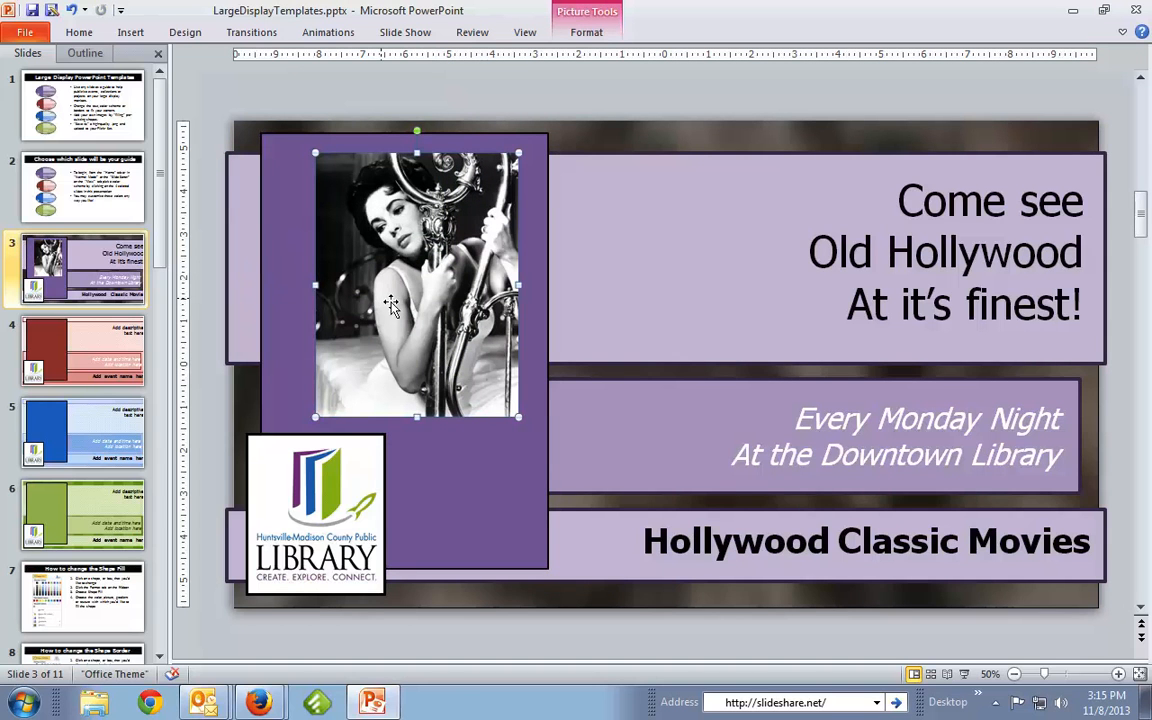
Step: Fill the purple picture rectangle on slide 3 with Penguins.jpg from the Sample Pictures folder
{"action": "left_click", "coordinate": [287, 297]}
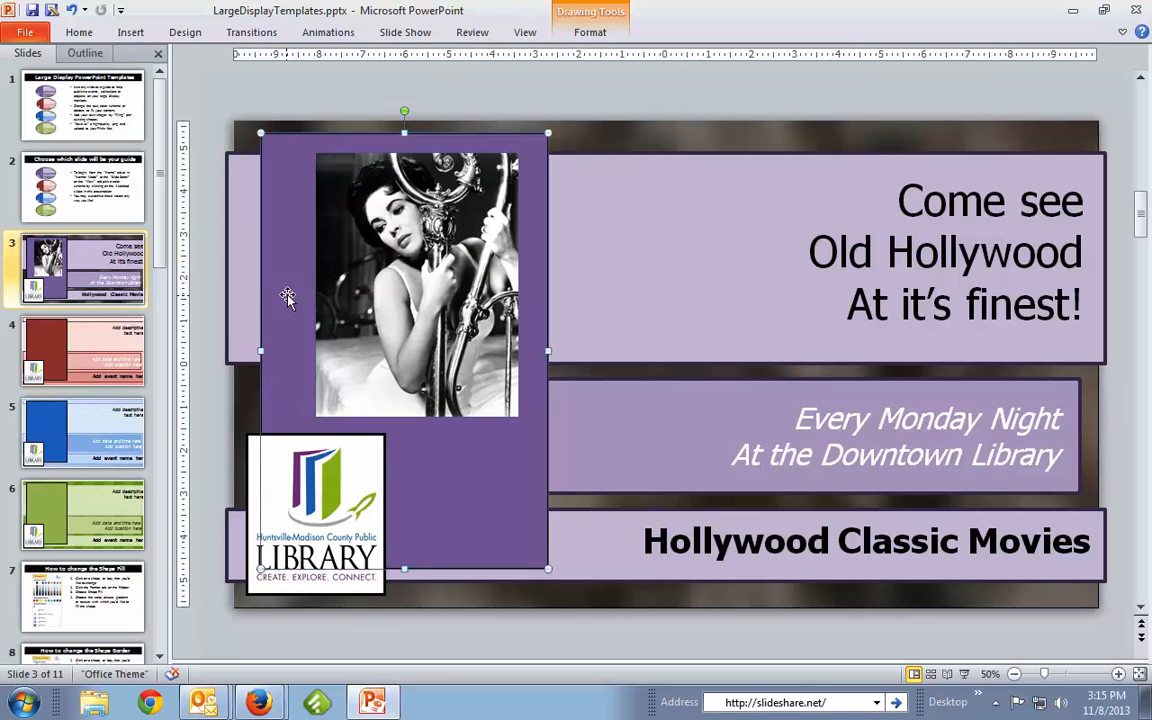
{"action": "right_click", "coordinate": [287, 296]}
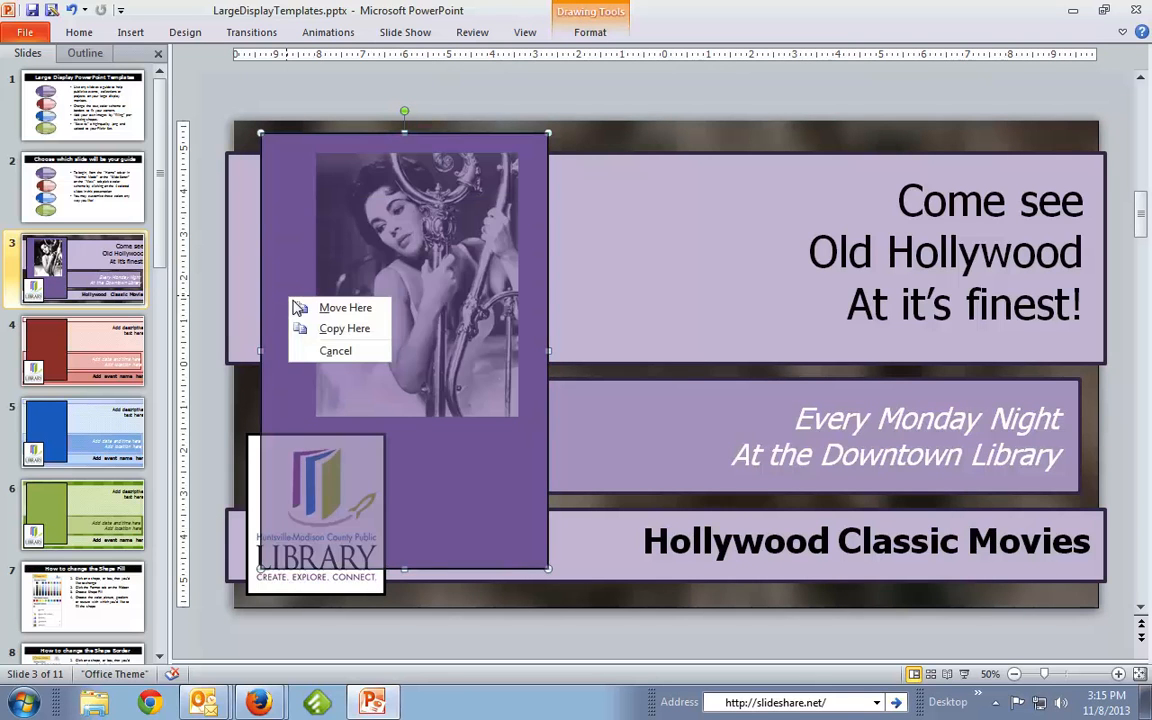
{"action": "left_click", "coordinate": [294, 215]}
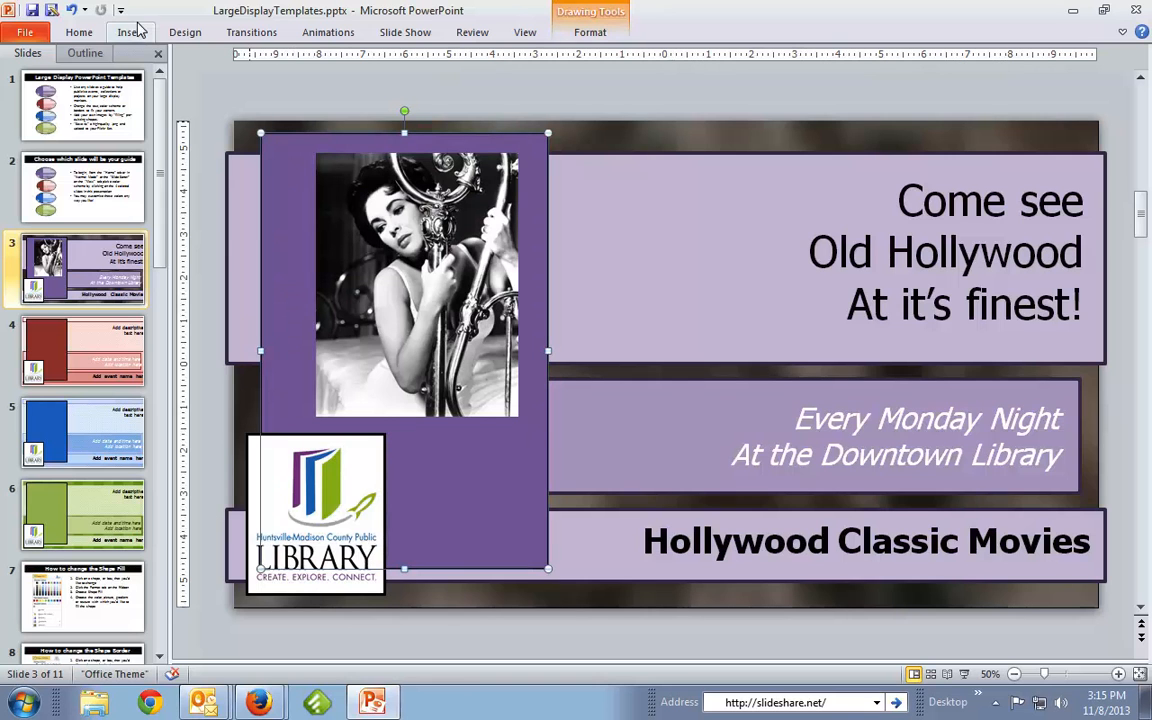
{"action": "left_click", "coordinate": [593, 34]}
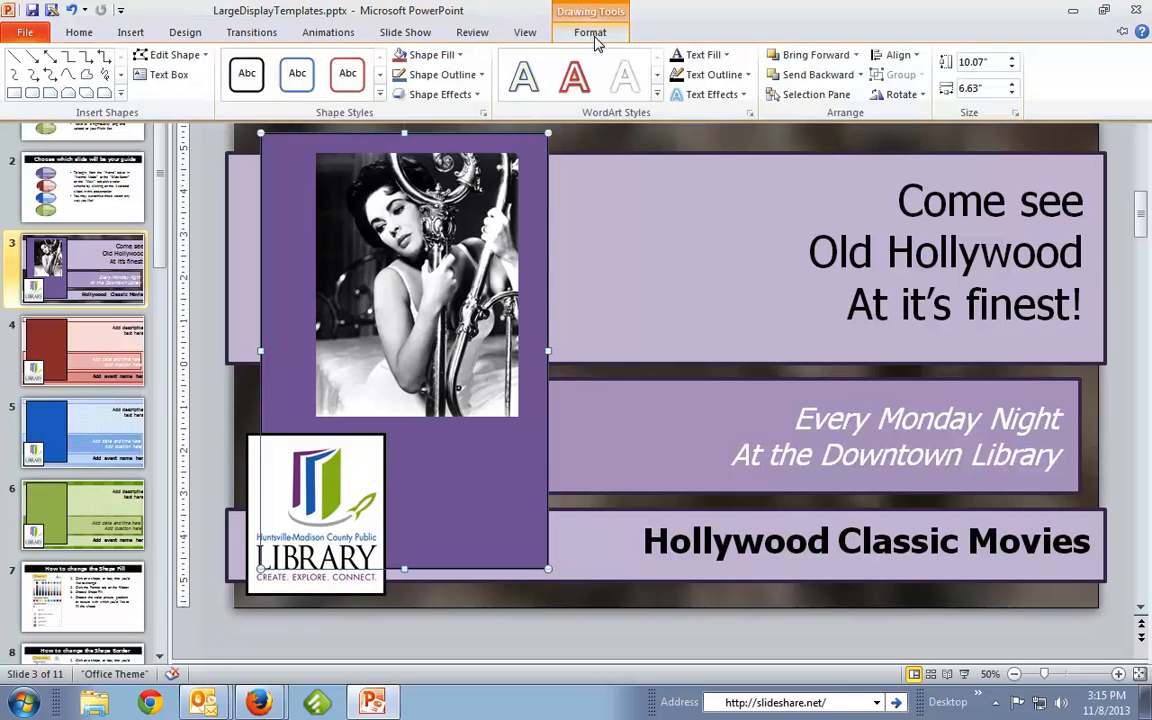
{"action": "left_click", "coordinate": [445, 58]}
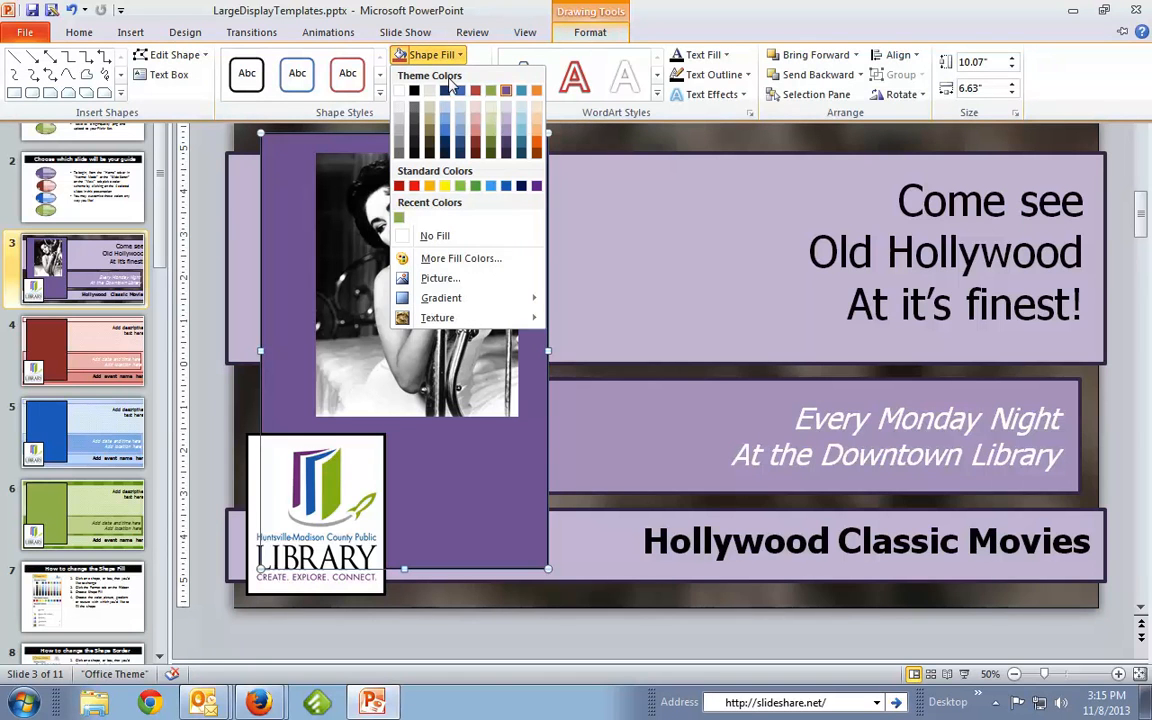
{"action": "mouse_move", "coordinate": [443, 292]}
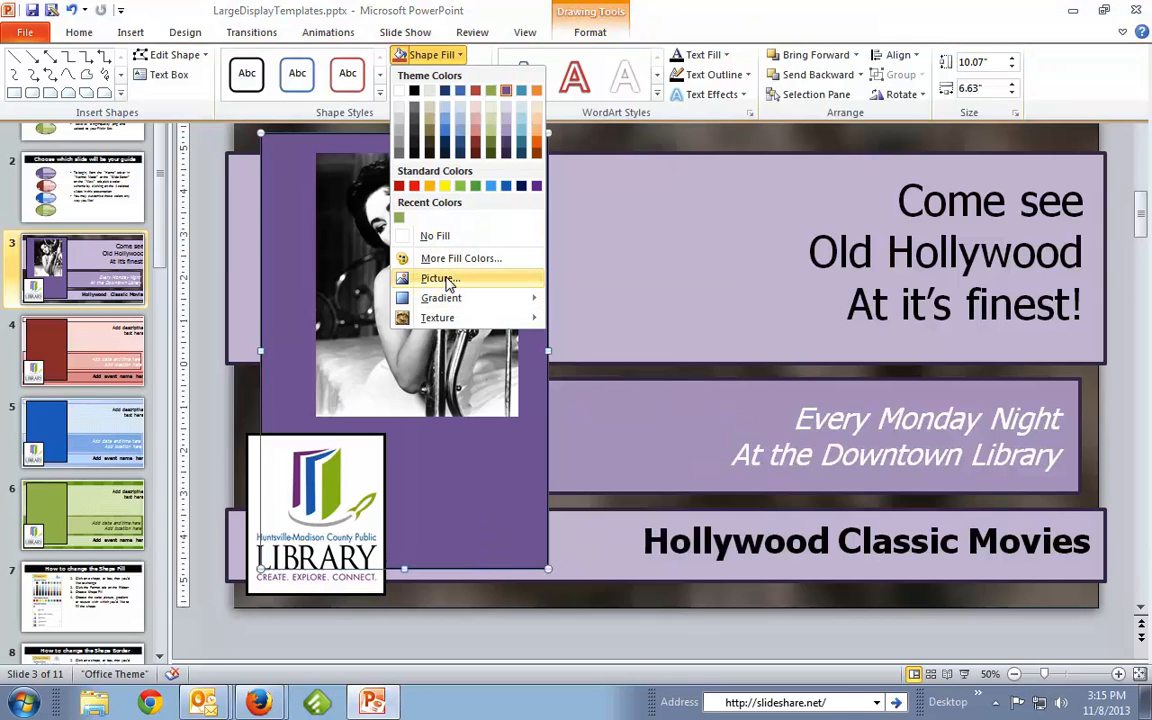
{"action": "left_click", "coordinate": [446, 281]}
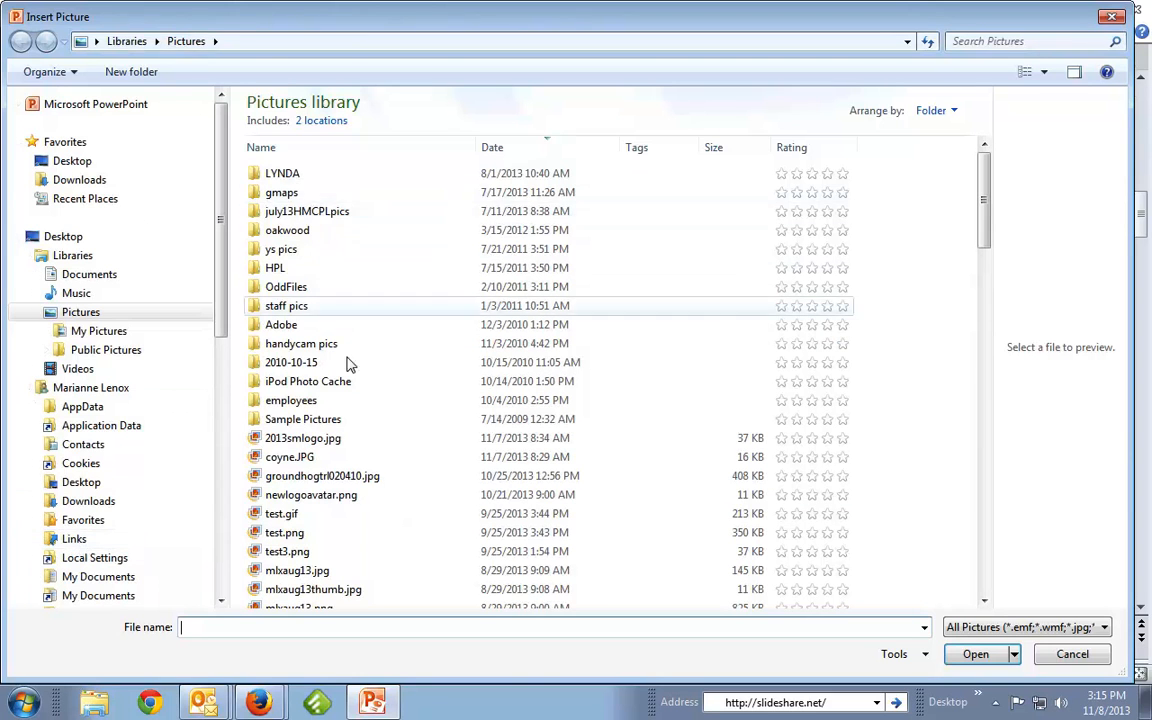
{"action": "double_click", "coordinate": [300, 419]}
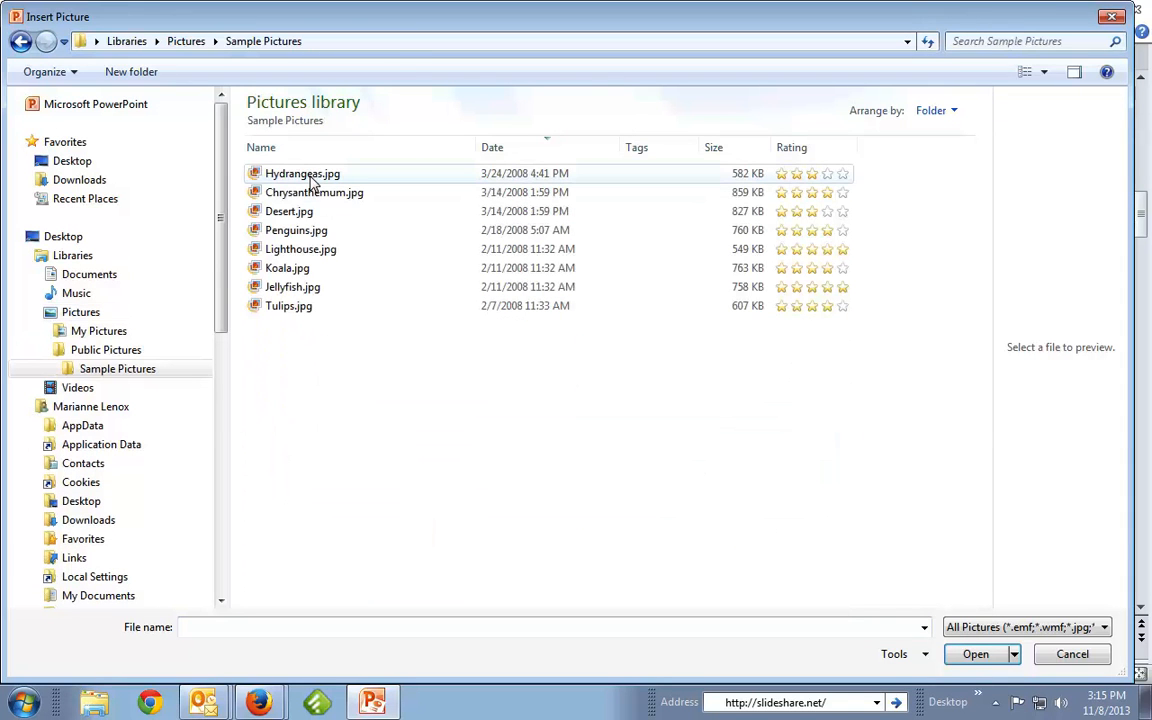
{"action": "double_click", "coordinate": [299, 233]}
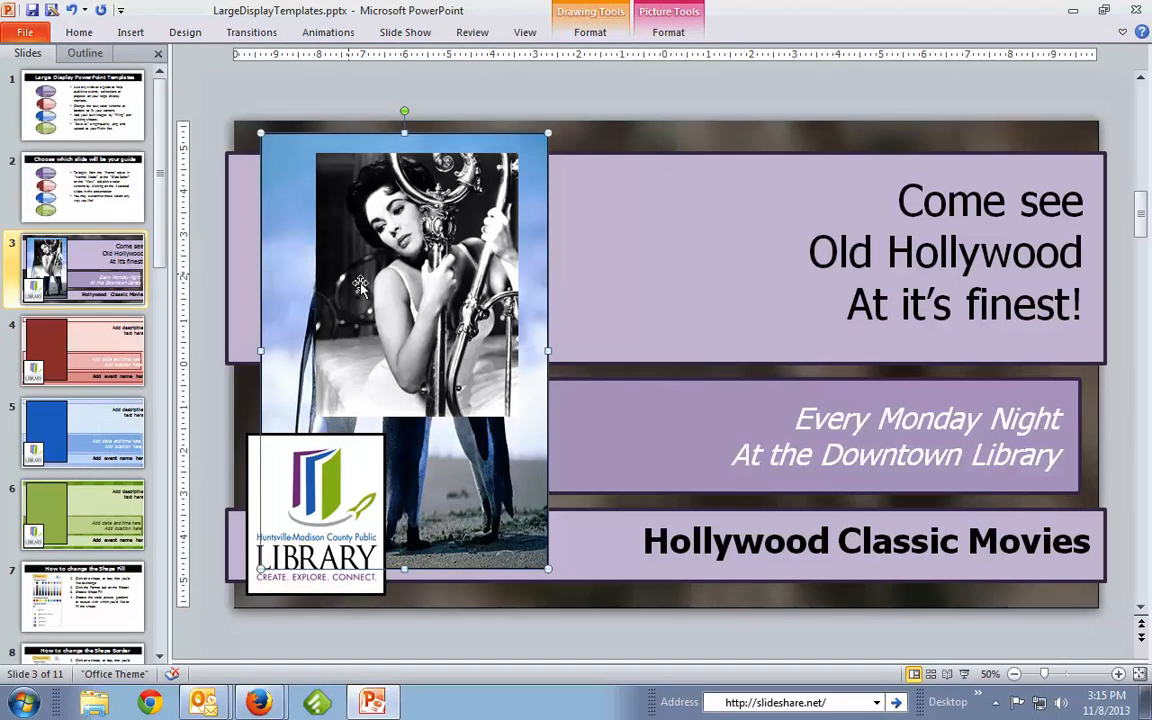
Step: Delete the pasted black-and-white photo from slide 3
{"action": "left_click", "coordinate": [432, 298]}
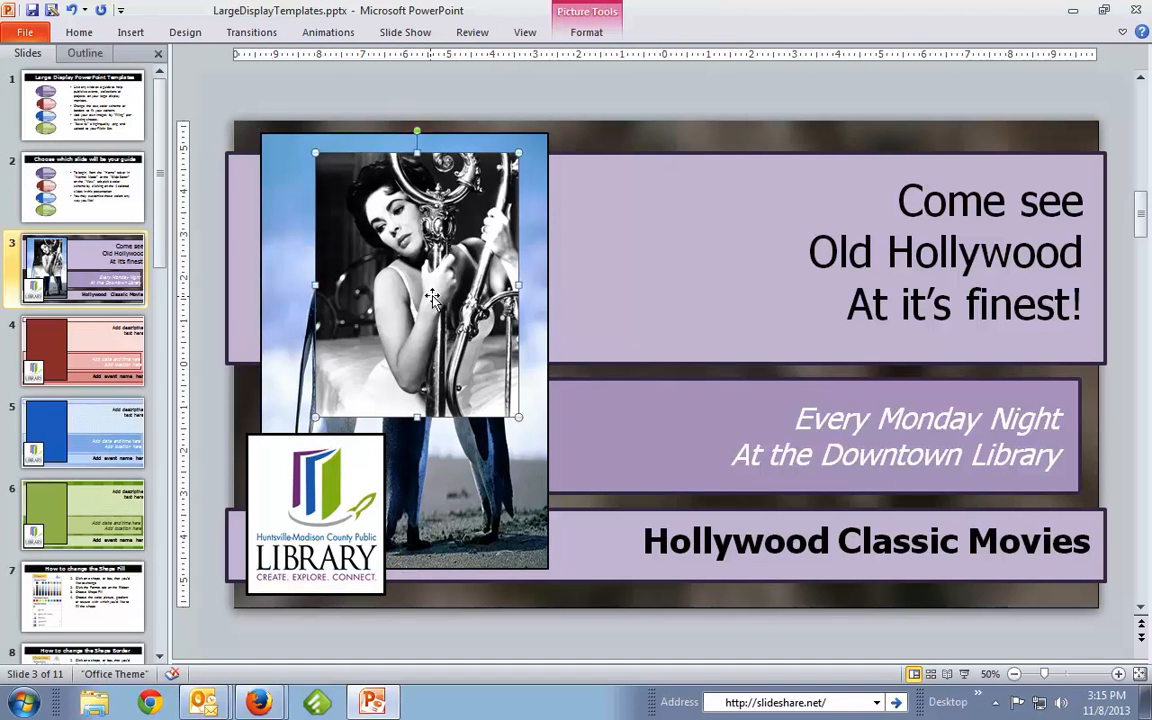
{"action": "key", "text": "Delete"}
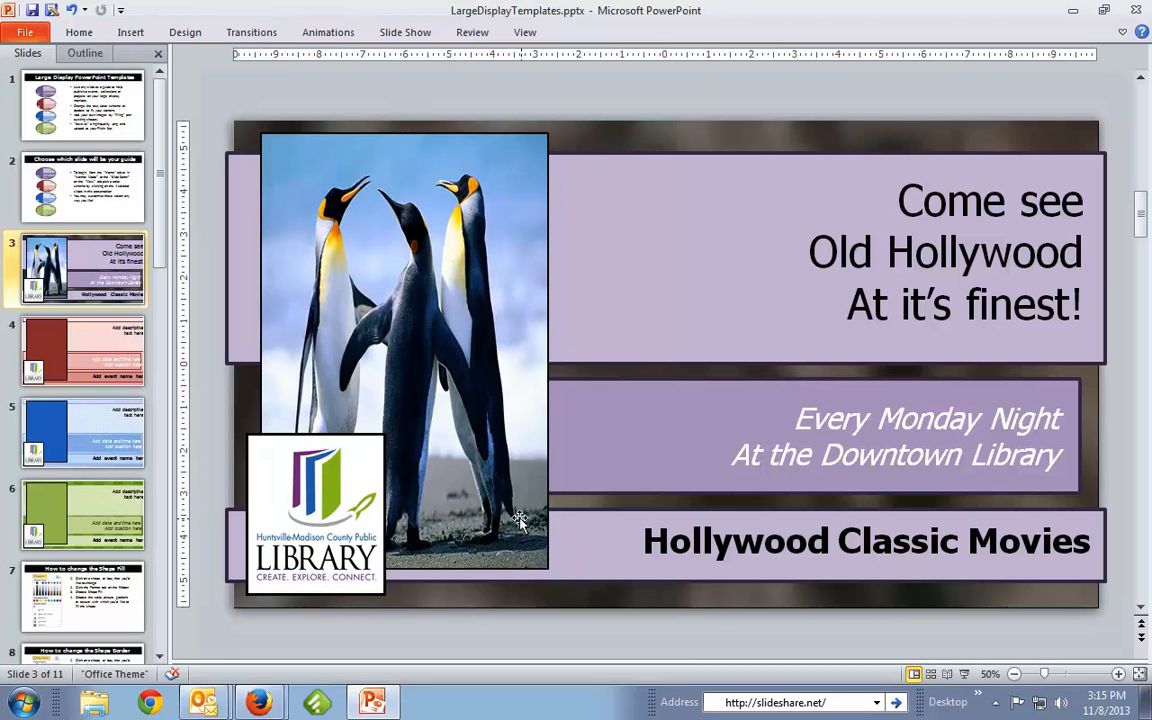
Step: Try shrinking the penguin-filled rectangle to end at the lower edge of the upper text band, and undo the resize
{"action": "left_click", "coordinate": [461, 463]}
{"action": "left_click_drag", "start_coordinate": [546, 566], "coordinate": [475, 363]}
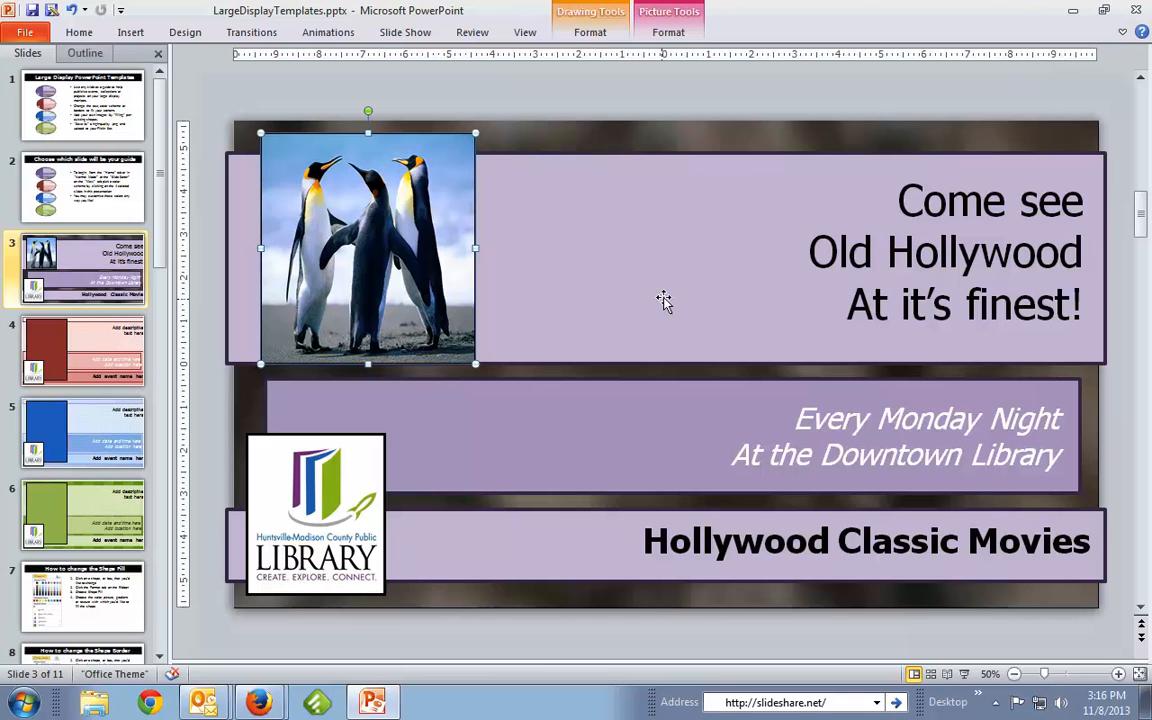
{"action": "key", "text": "ctrl+z"}
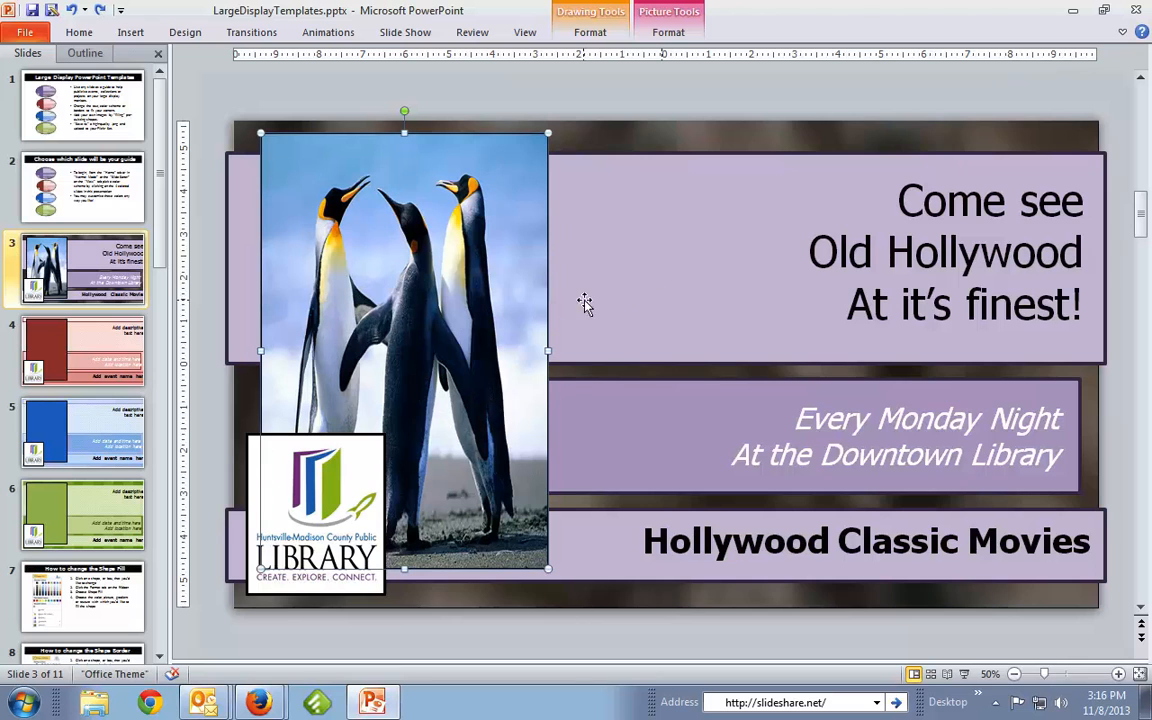
Step: Examine the backgrounds of slide 3, the blue template on slide 5 and the green template on slide 6, and return to slide 3
{"action": "left_click", "coordinate": [661, 139]}
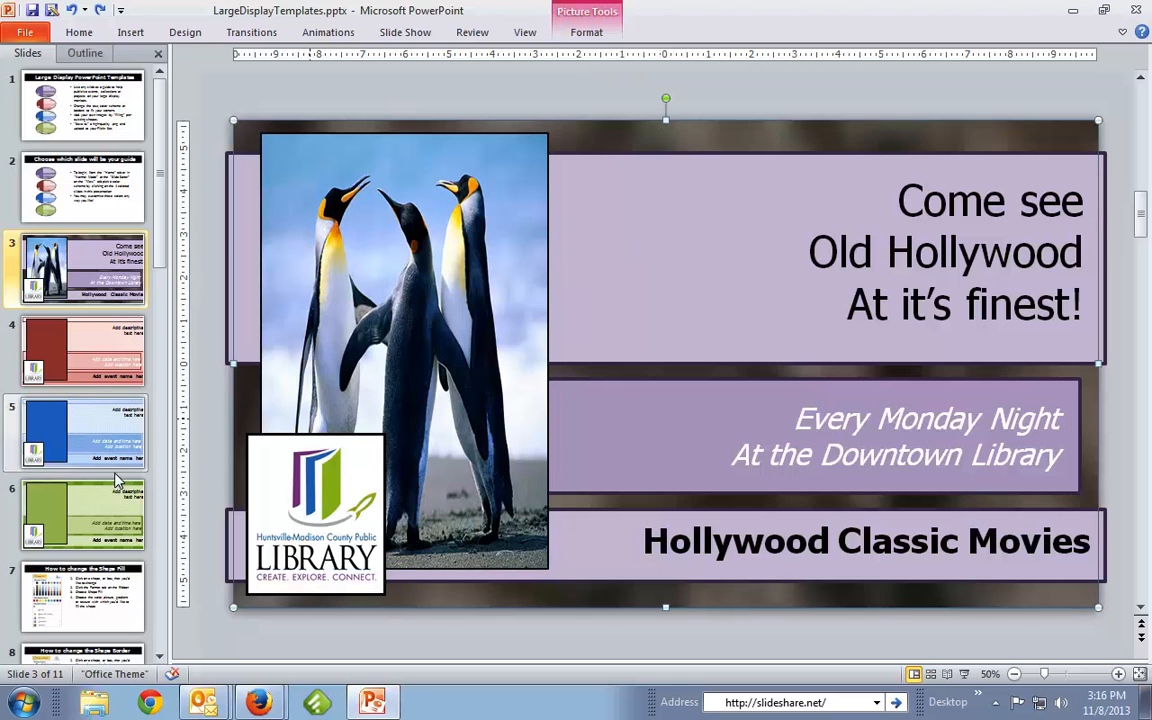
{"action": "left_click", "coordinate": [90, 438]}
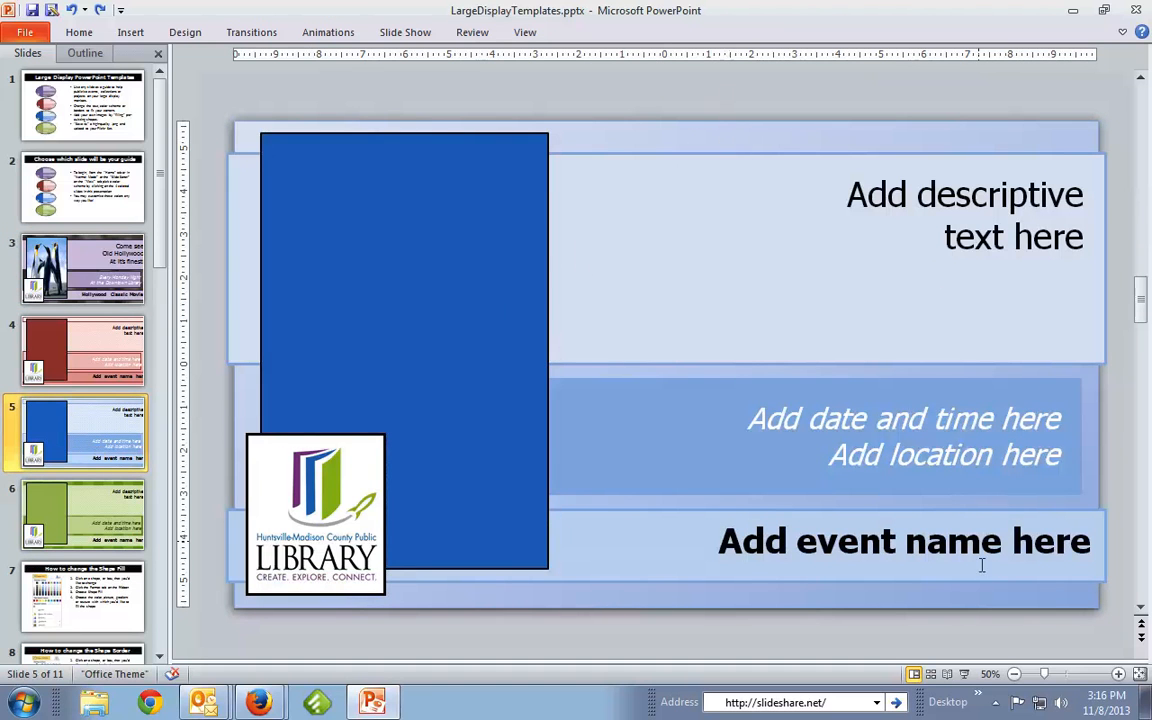
{"action": "left_click", "coordinate": [85, 512]}
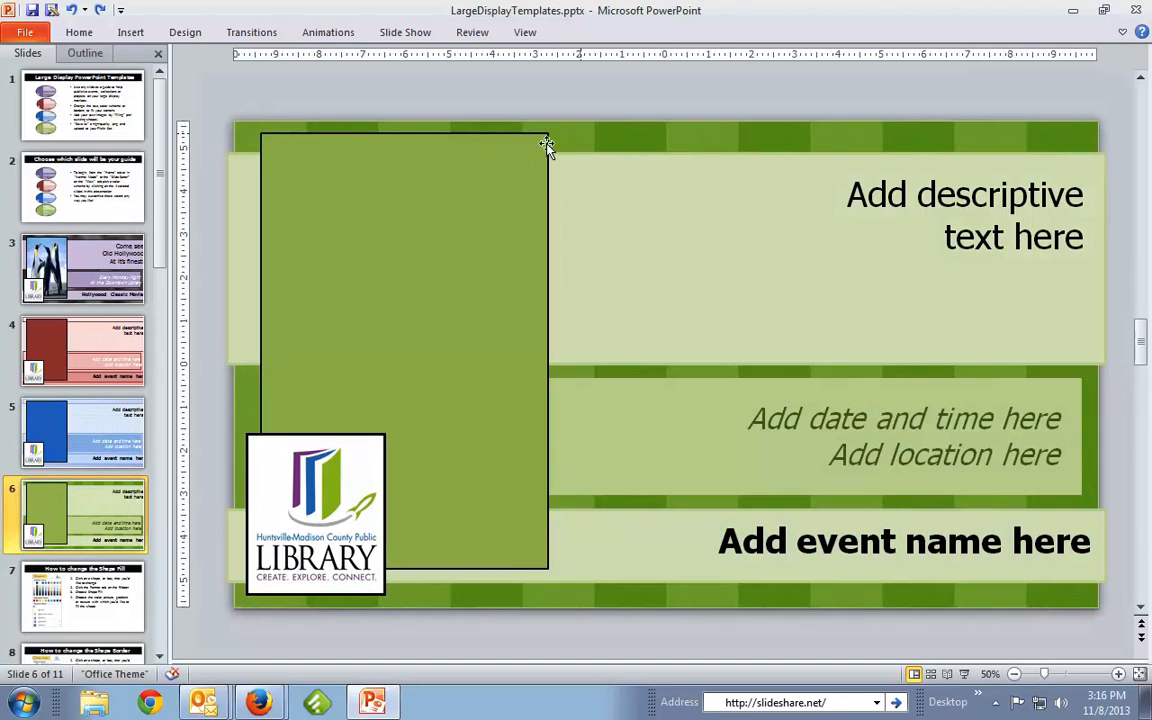
{"action": "left_click", "coordinate": [82, 262]}
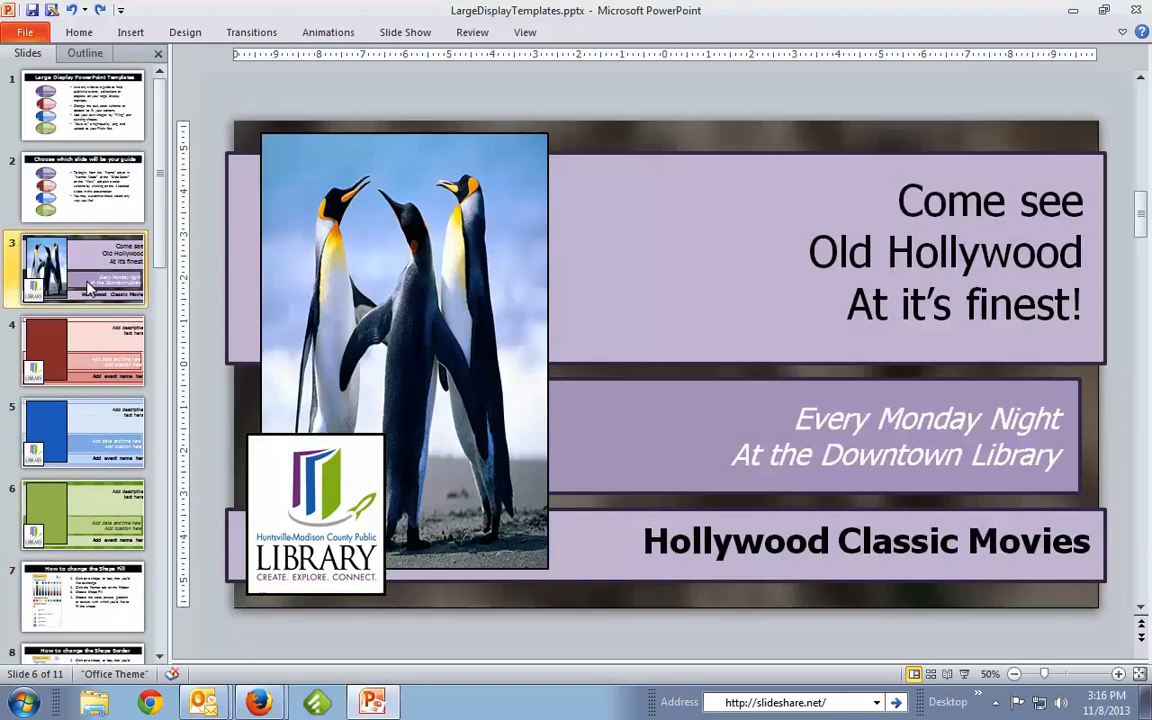
Step: Delete the blurred brown background picture from slide 3
{"action": "left_click", "coordinate": [604, 146]}
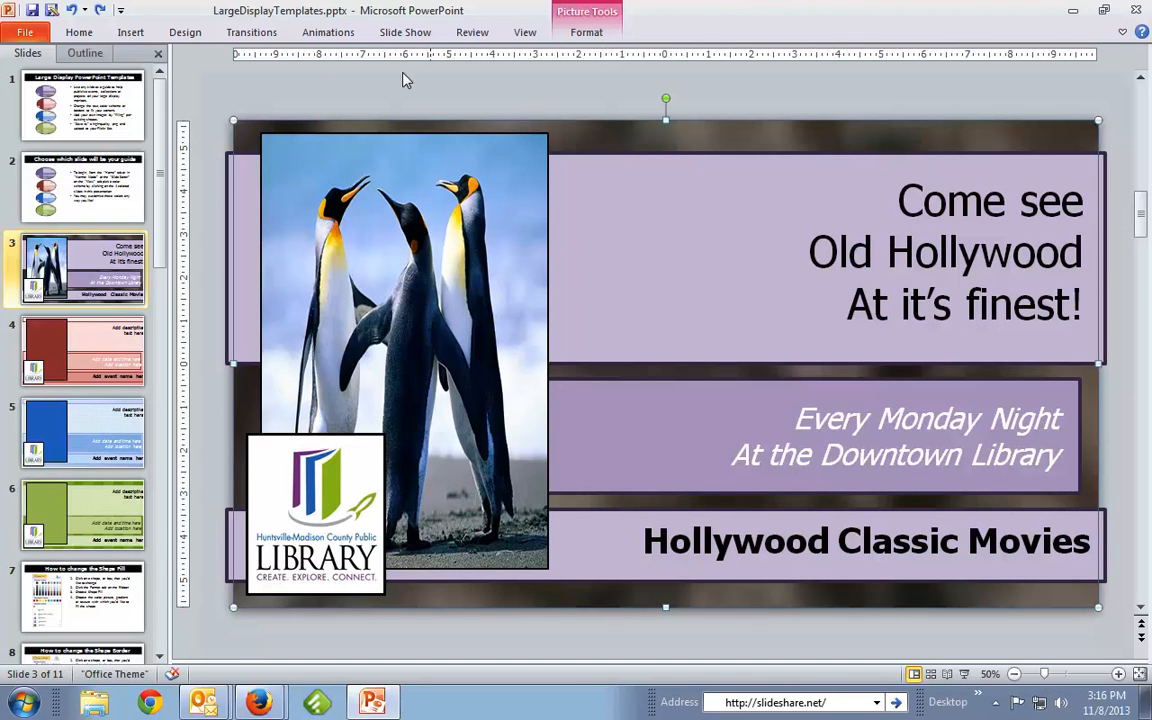
{"action": "left_click", "coordinate": [1123, 35]}
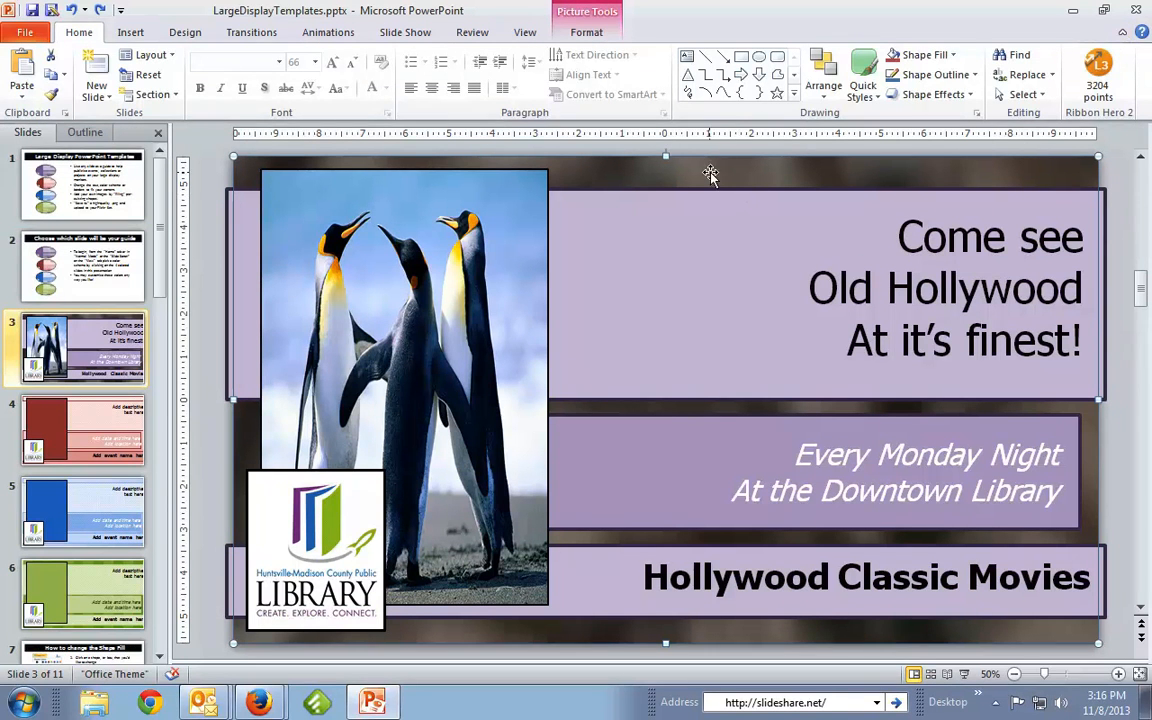
{"action": "left_click", "coordinate": [595, 36]}
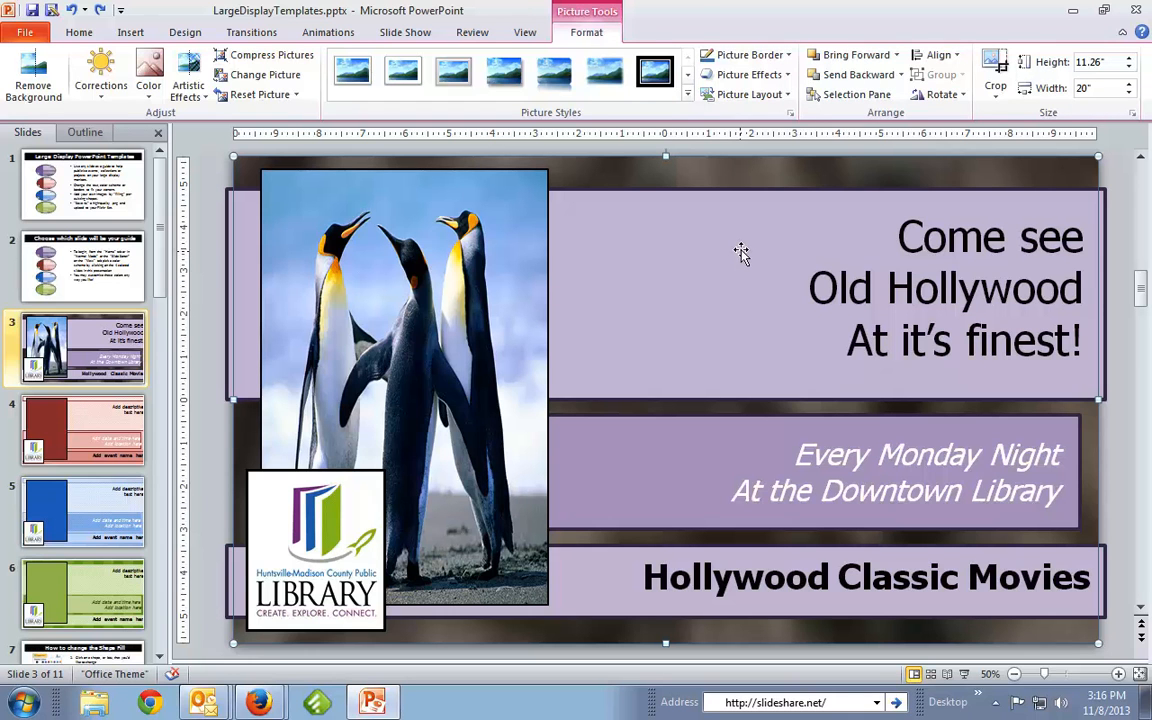
{"action": "key", "text": "Delete"}
Step: Open the Shape Fill choices for the dark purple background rectangle on slide 3
{"action": "left_click", "coordinate": [710, 176]}
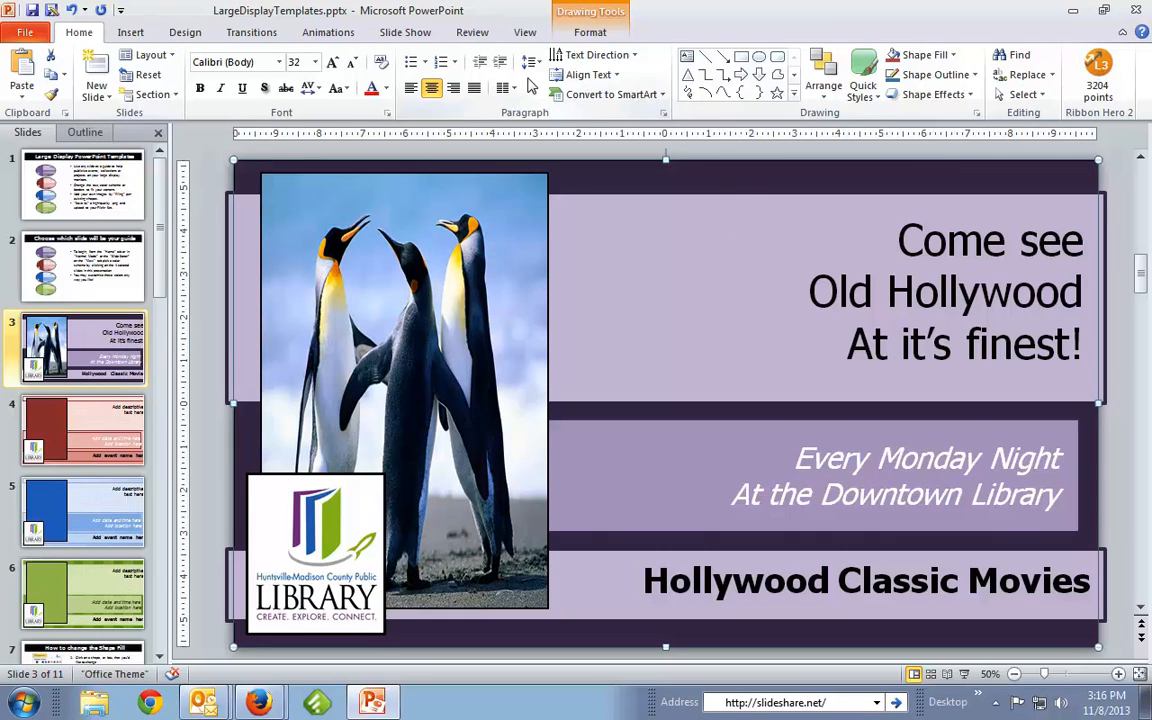
{"action": "left_click", "coordinate": [610, 34]}
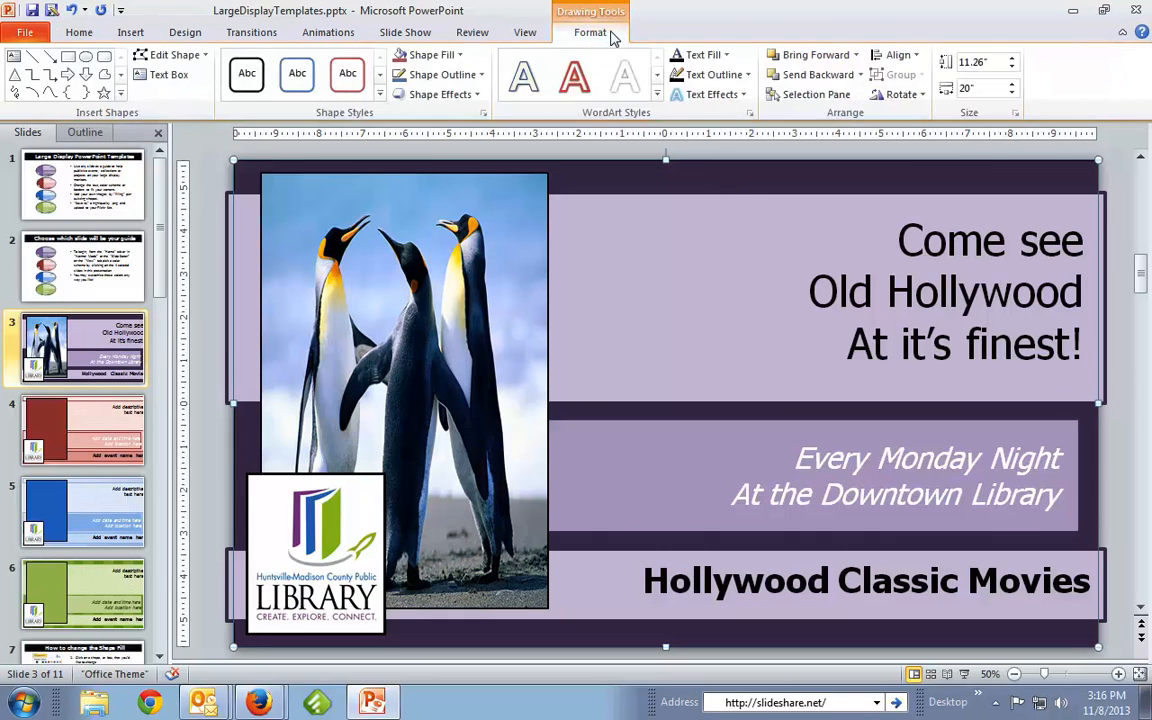
{"action": "left_click", "coordinate": [434, 58]}
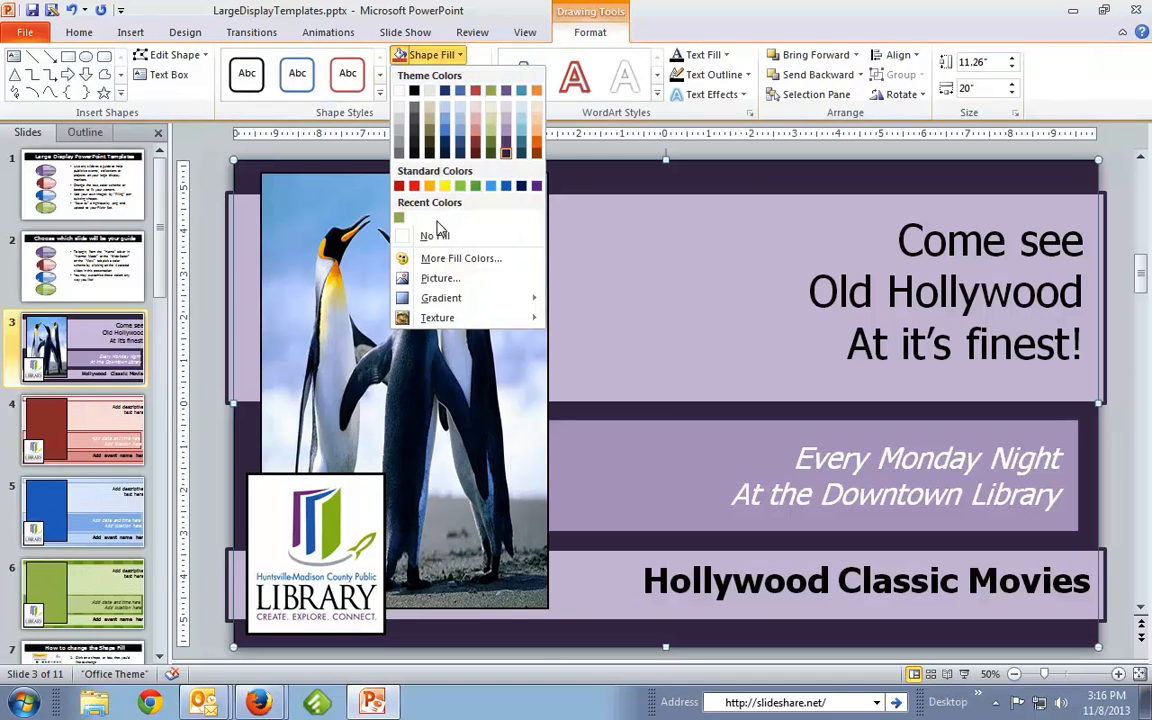